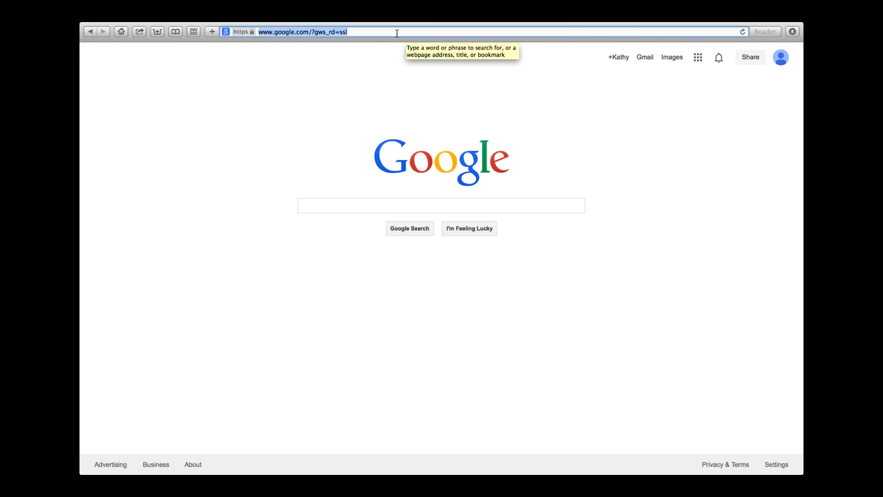
Load the America Votes VAN login page at americavotesvan.com in Safari
type("am")
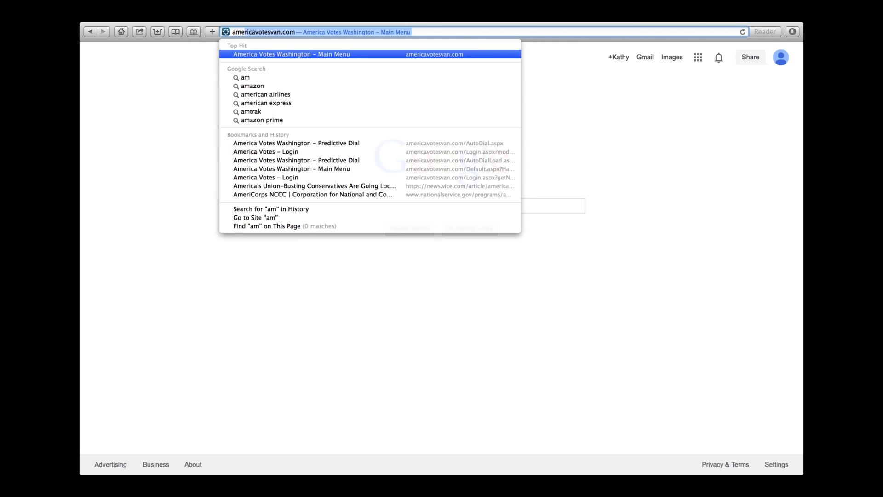
type("er")
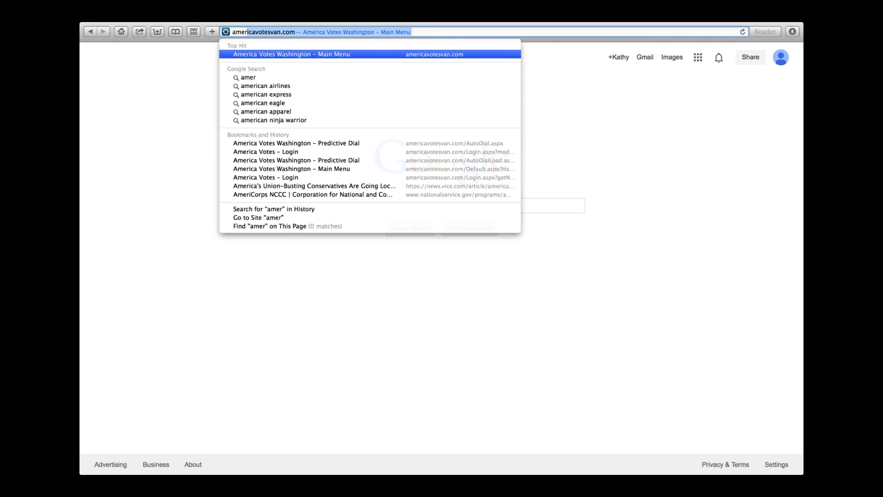
key("Return")
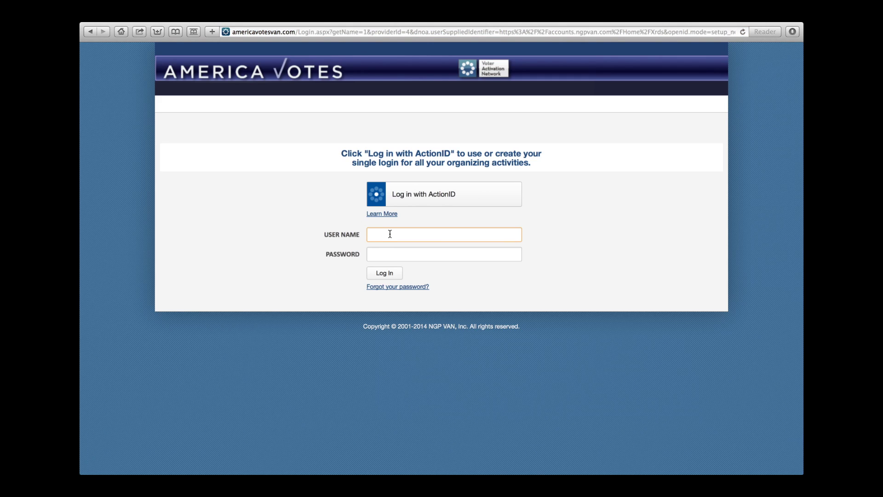
Sign in with the volunteer account's user name and password to reach the Washington main menu
type("wslc.vol23")
key("Tab")
type("•••••••••••••")
key("Return")
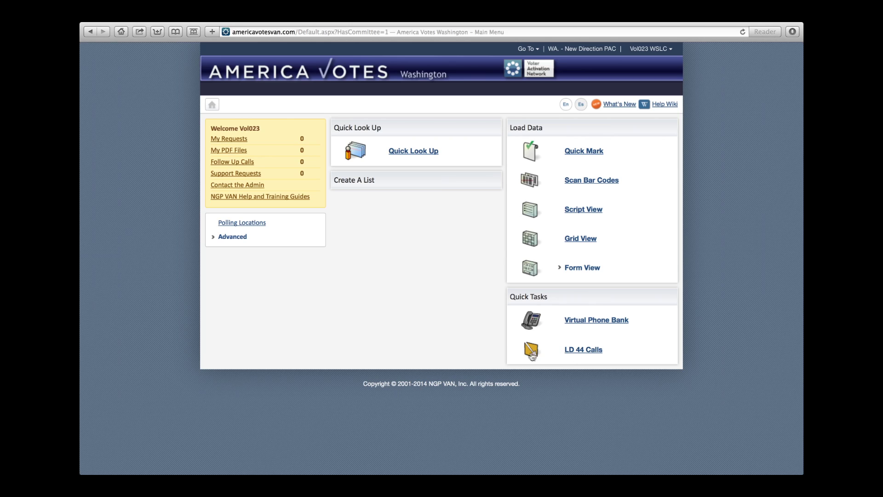
Start the LD 44 Calls quick task to reach the Welcome to Predictive Dial page
right_click(579, 353)
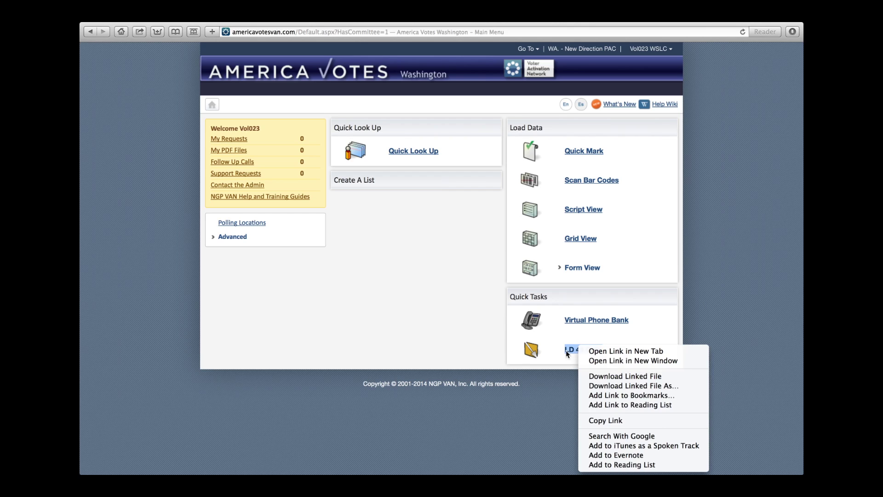
left_click(569, 353)
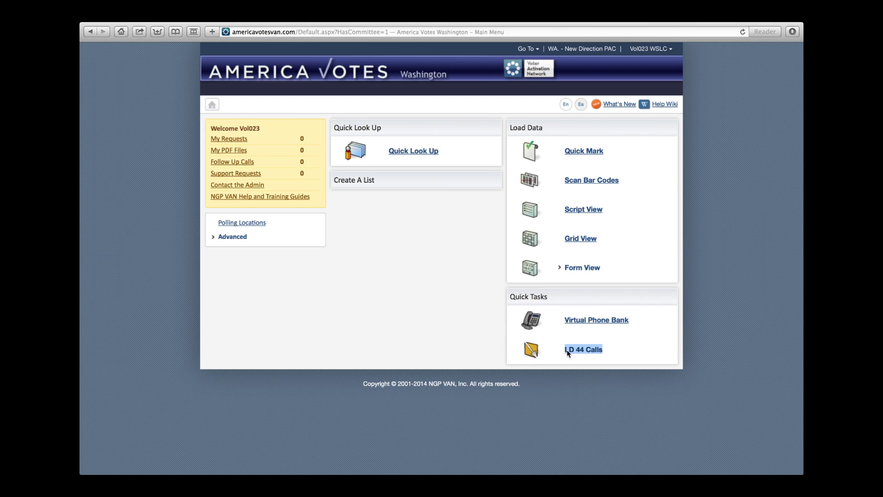
left_click(581, 352)
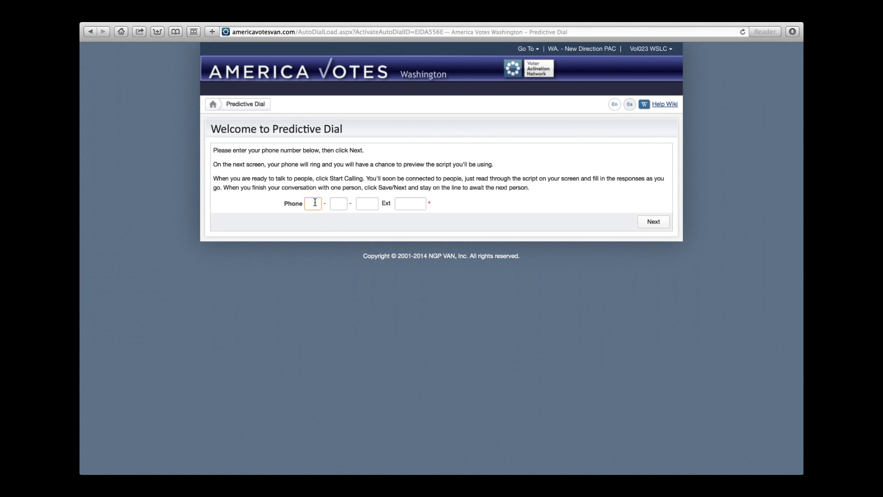
Enter the caller's phone number and continue to the state House candidate call script
left_click(655, 223)
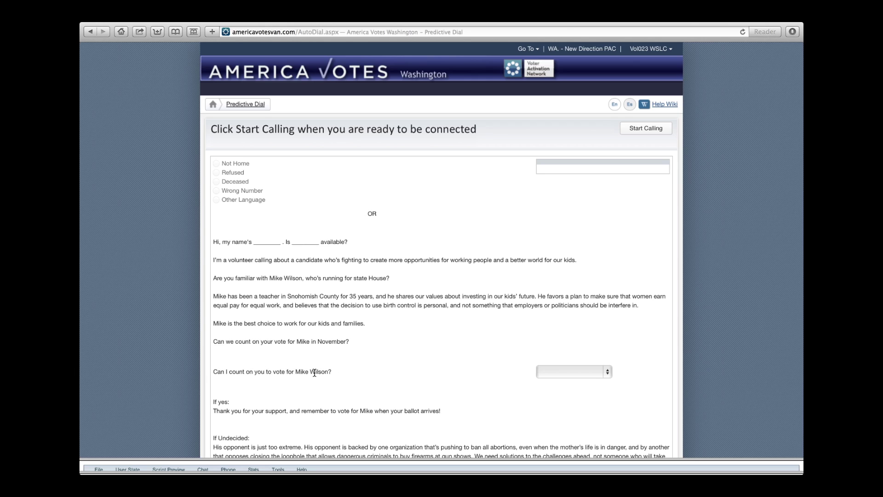
left_click(607, 375)
left_click(608, 375)
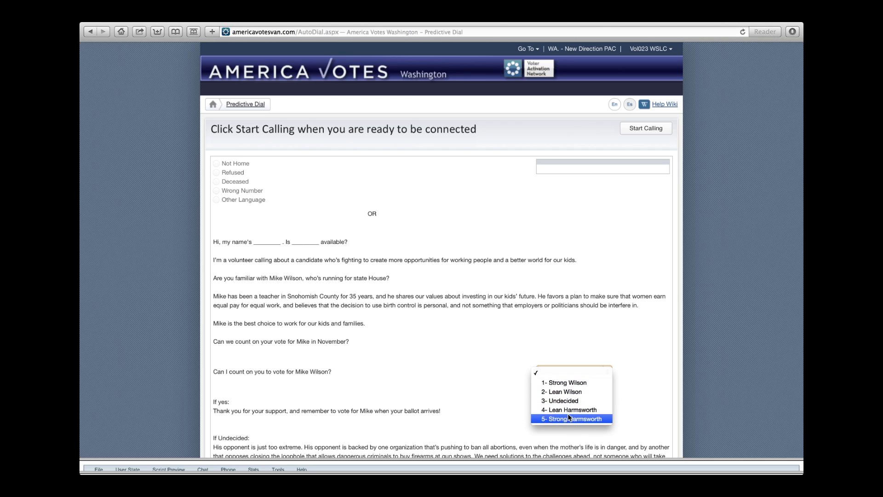
left_click(476, 394)
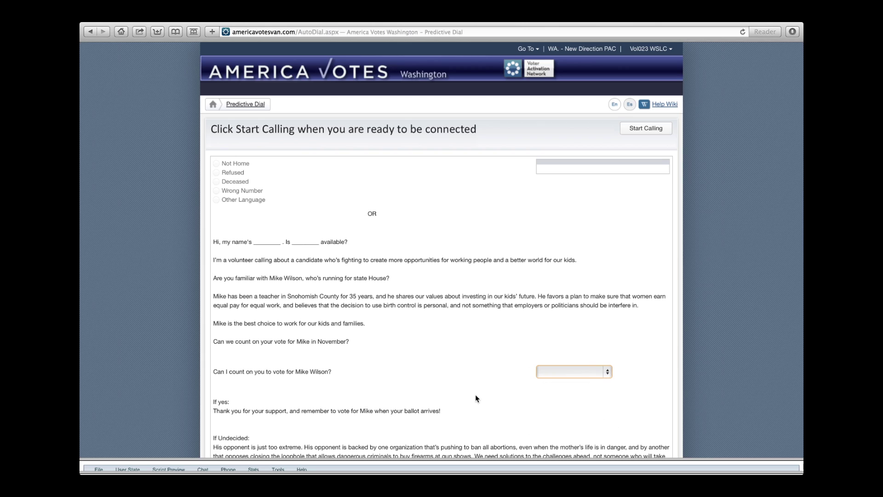
scroll(495, 258, "down", 5)
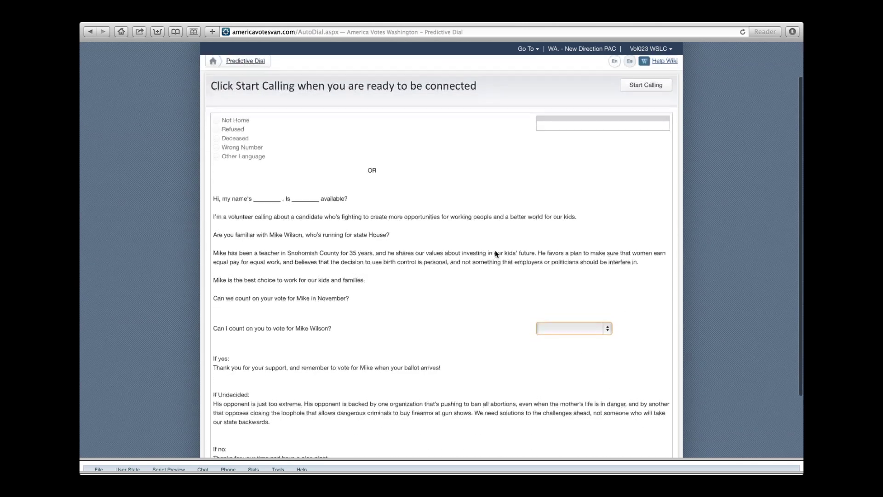
scroll(496, 254, "down", 2)
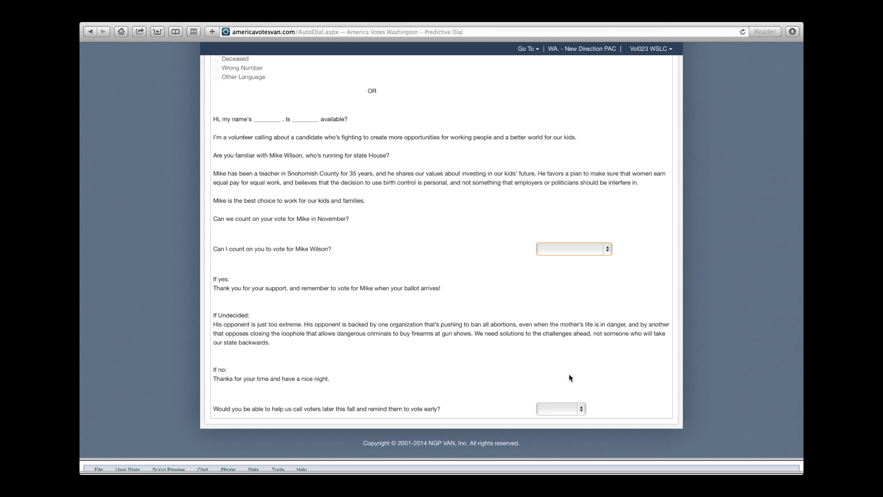
left_click(582, 409)
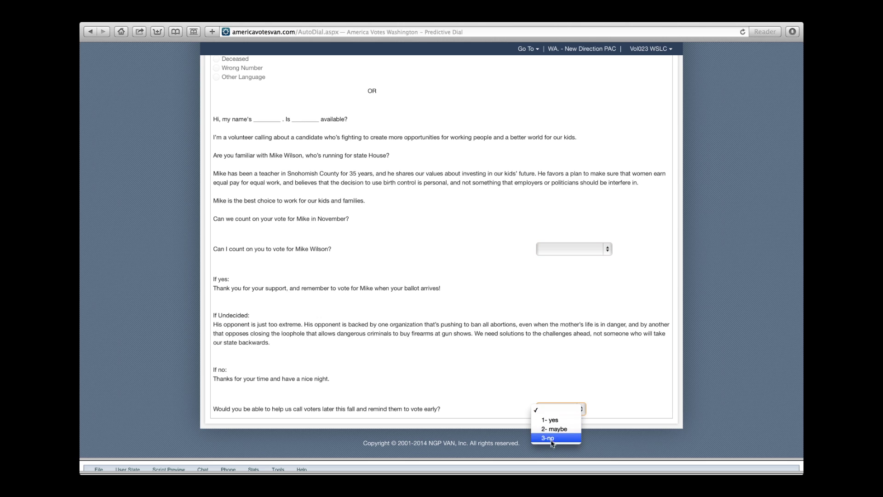
left_click(626, 385)
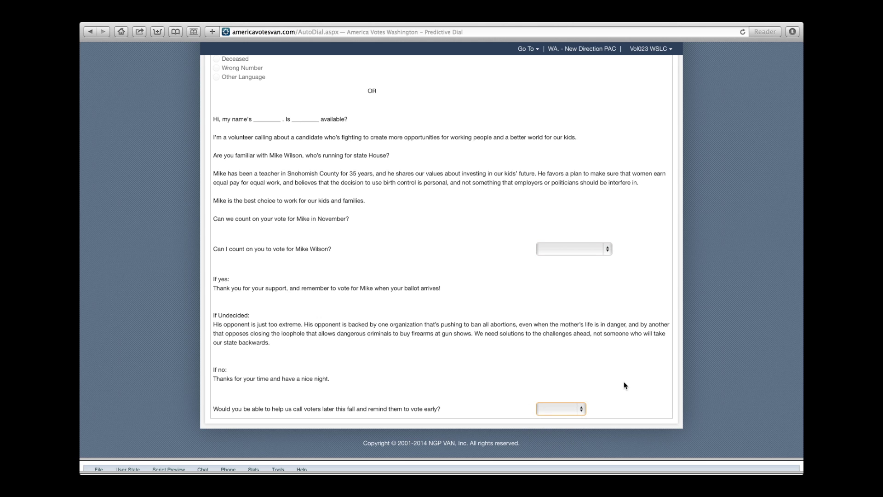
scroll(622, 389, "up", 3)
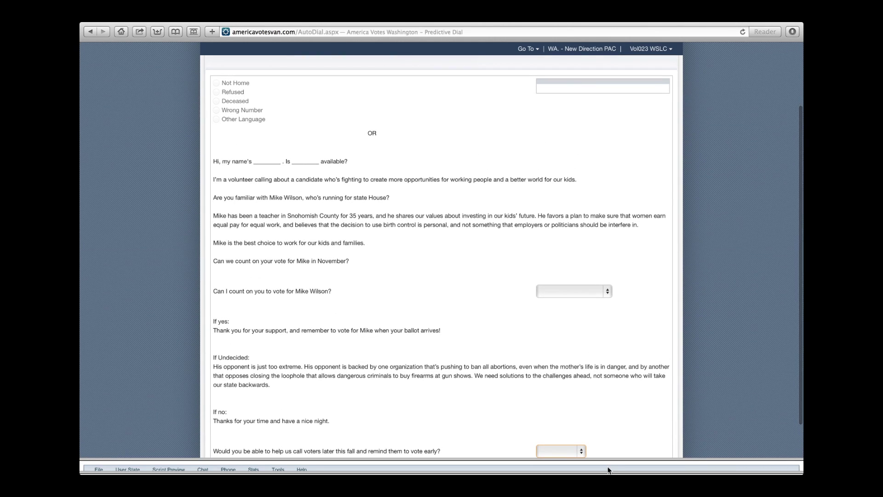
scroll(642, 181, "up", 4)
right_click(643, 182)
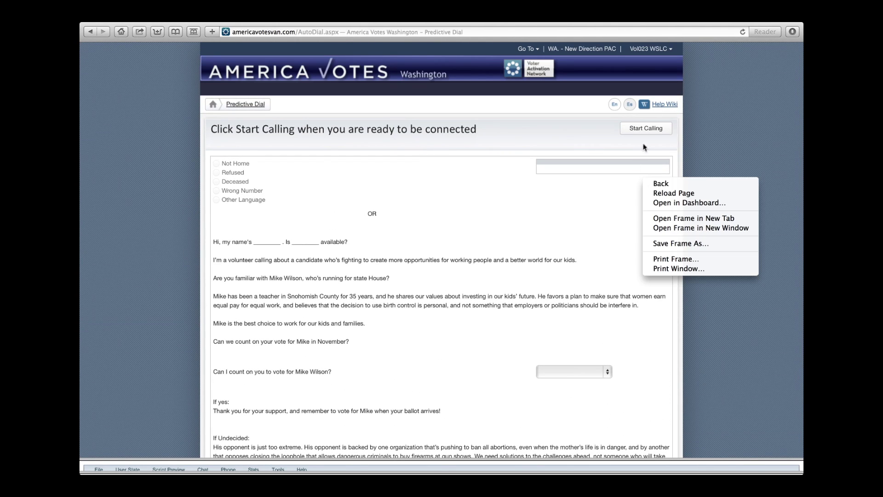
Start Calling, then mark the first connected voter's result as Not Home
left_click(652, 131)
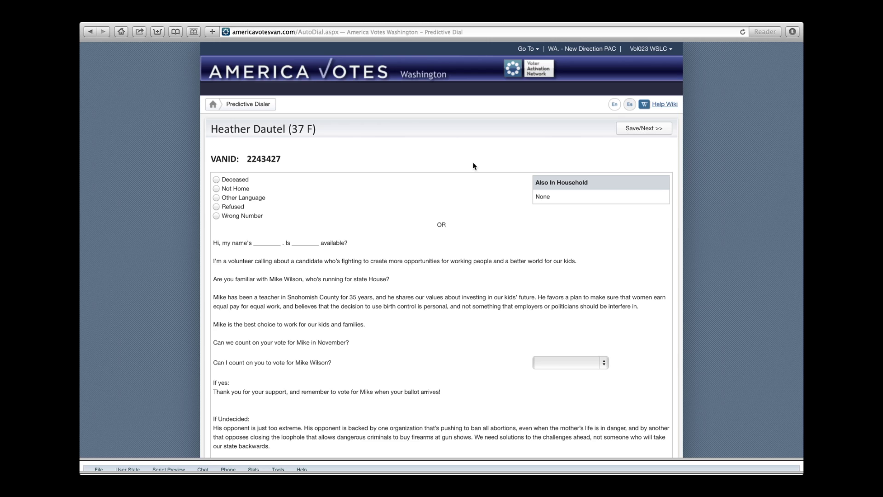
left_click(216, 188)
Open the Predictive Dialer frame in a new tab and scroll down to Save/Stop
right_click(695, 138)
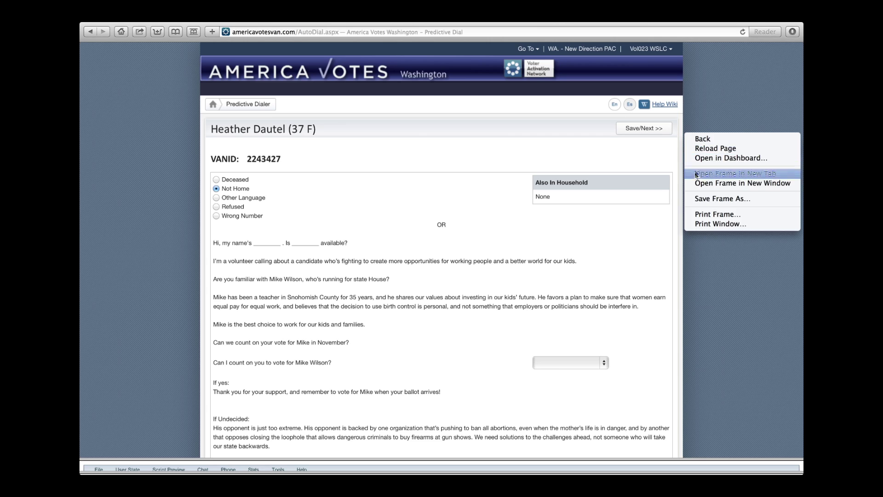
left_click(694, 174)
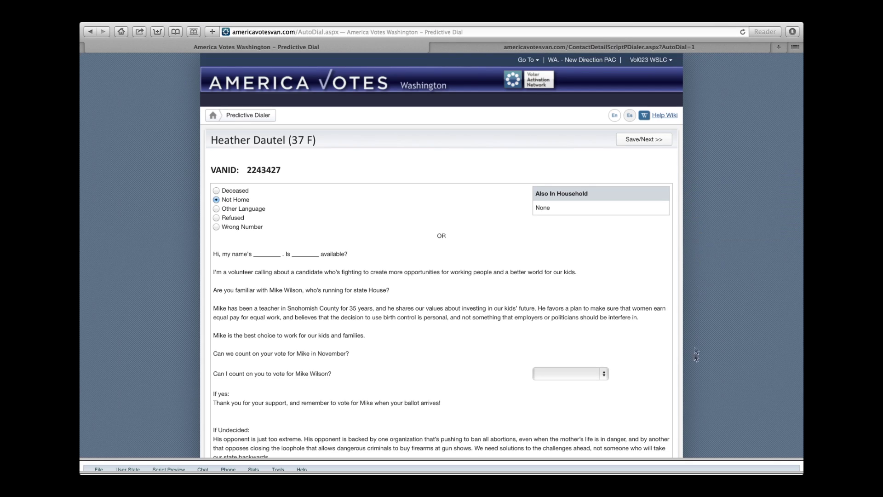
scroll(702, 360, "down", 2)
scroll(702, 362, "down", 5)
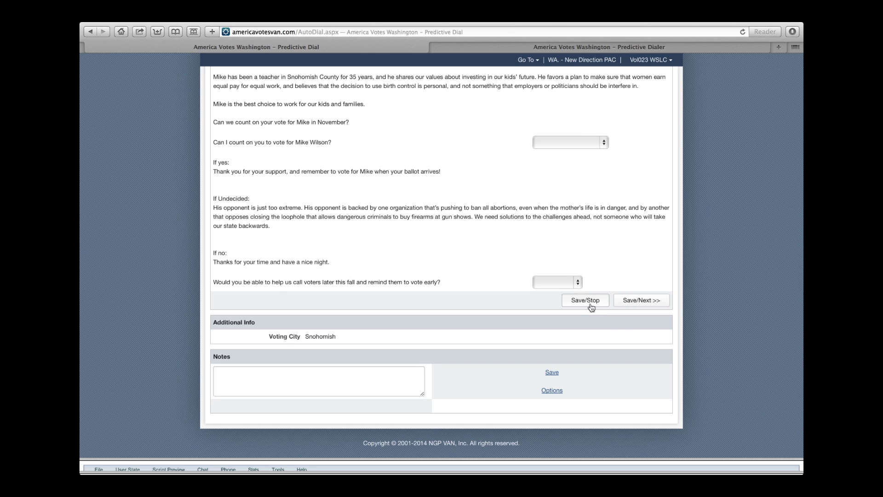
Save the Not Home result with Save/Stop and confirm stopping calls, returning to the main menu
left_click(591, 307)
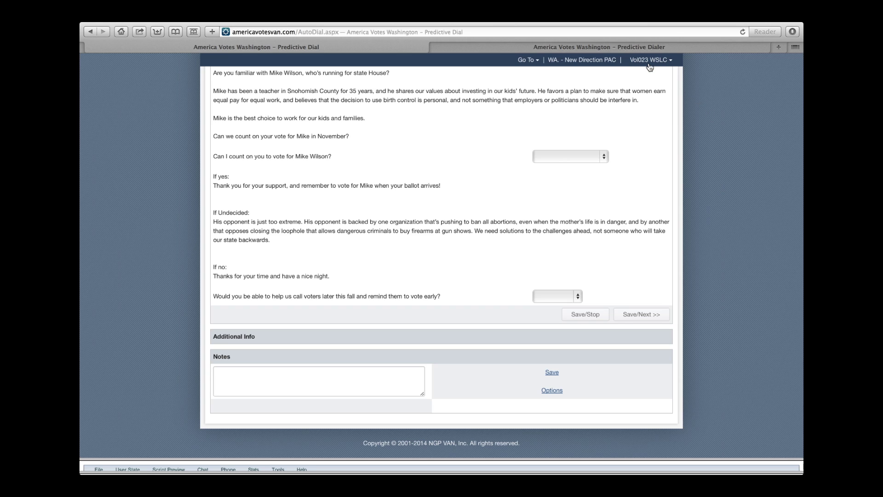
left_click(650, 66)
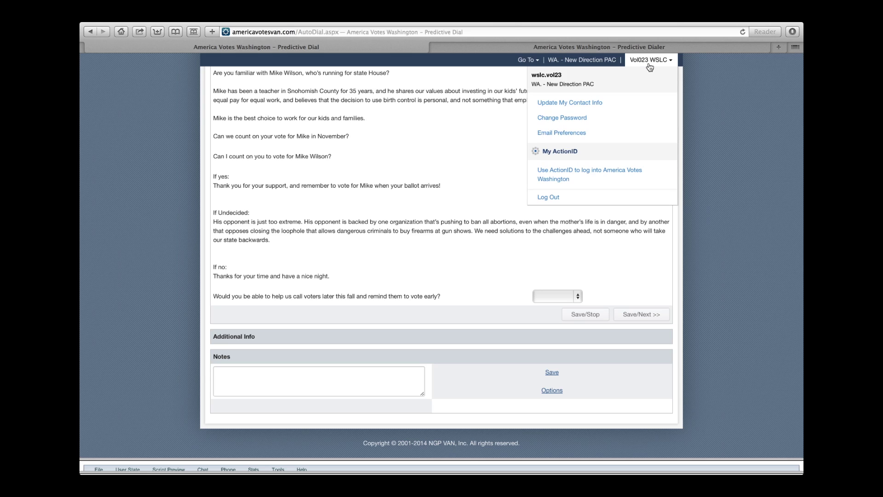
left_click(541, 199)
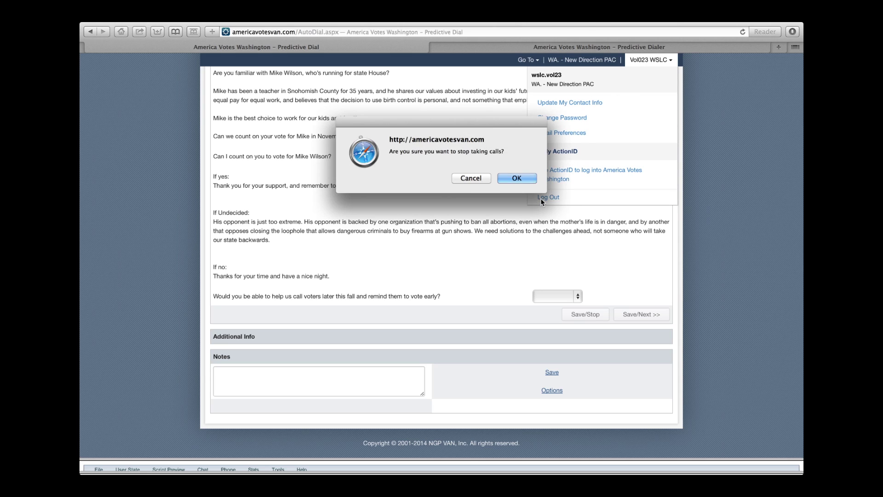
left_click(517, 178)
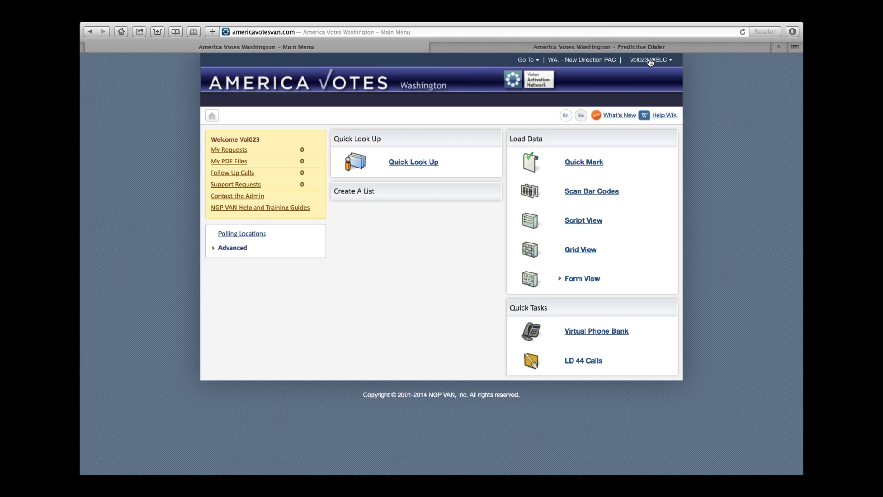
Choose Log Out from the header account menu to sign out of America Votes
left_click(650, 62)
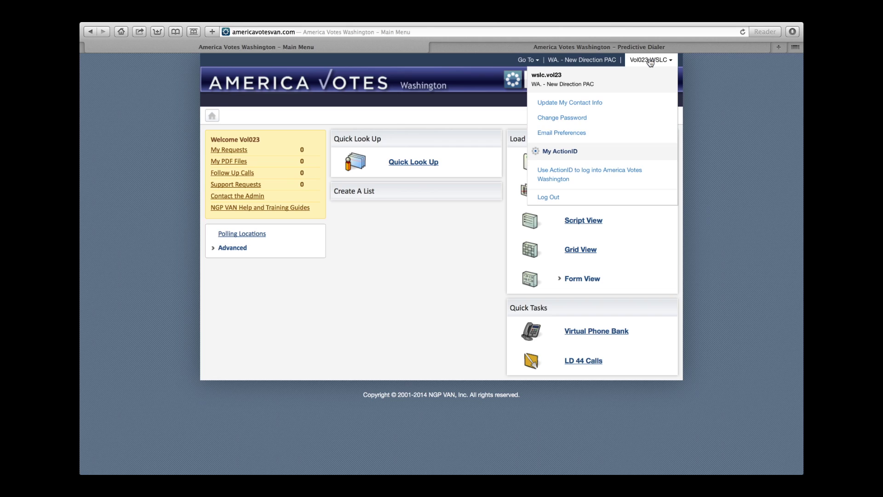
left_click(548, 197)
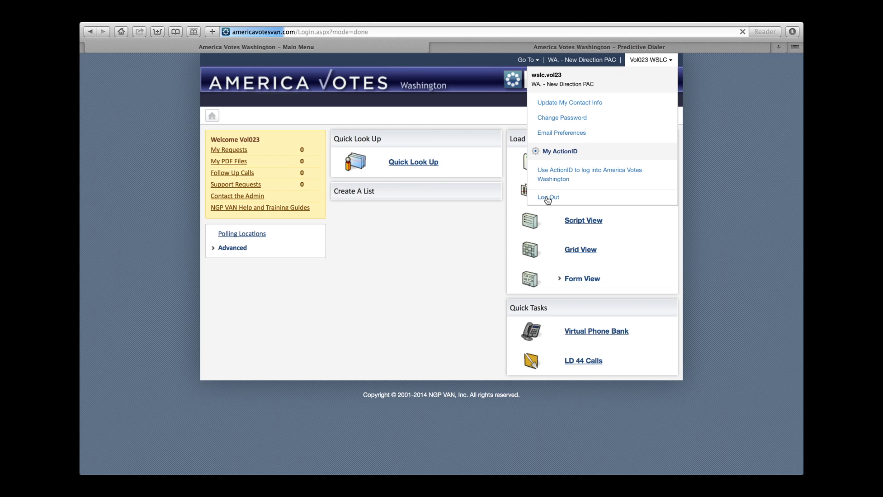